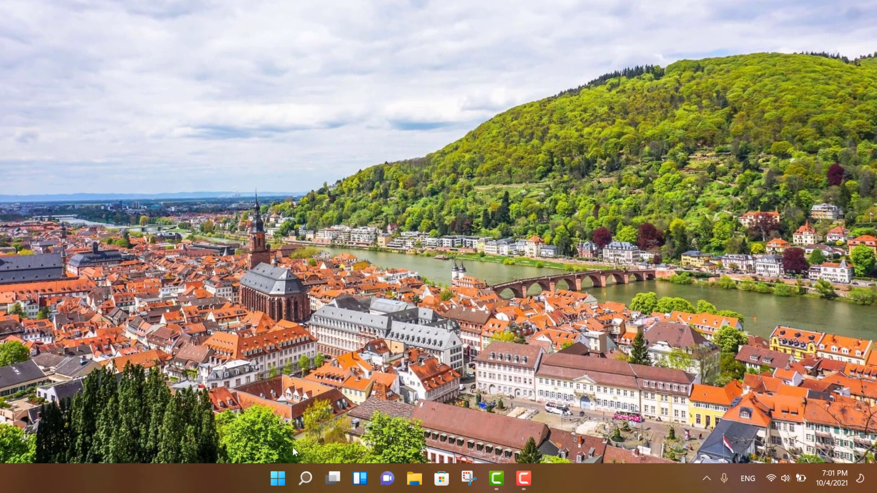
- Go from the Start menu into Settings and its System > Display page
{"action": "left_click", "coordinate": [277, 478]}
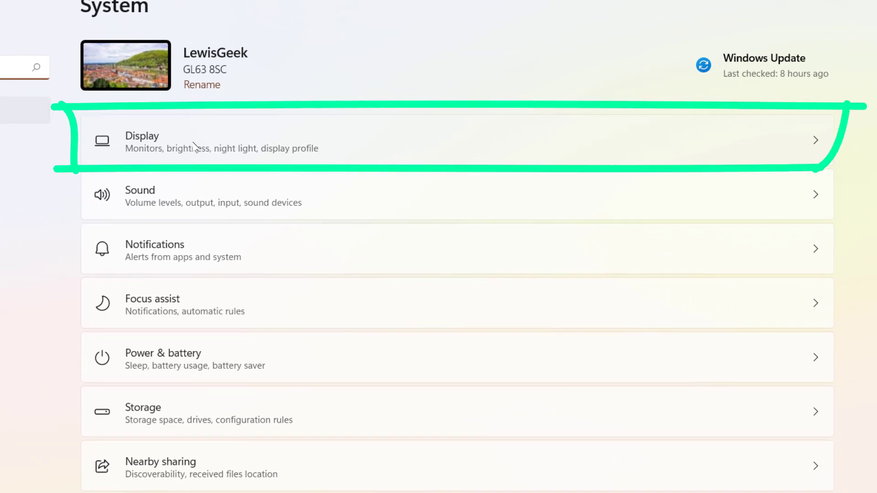
{"action": "left_click", "coordinate": [262, 142]}
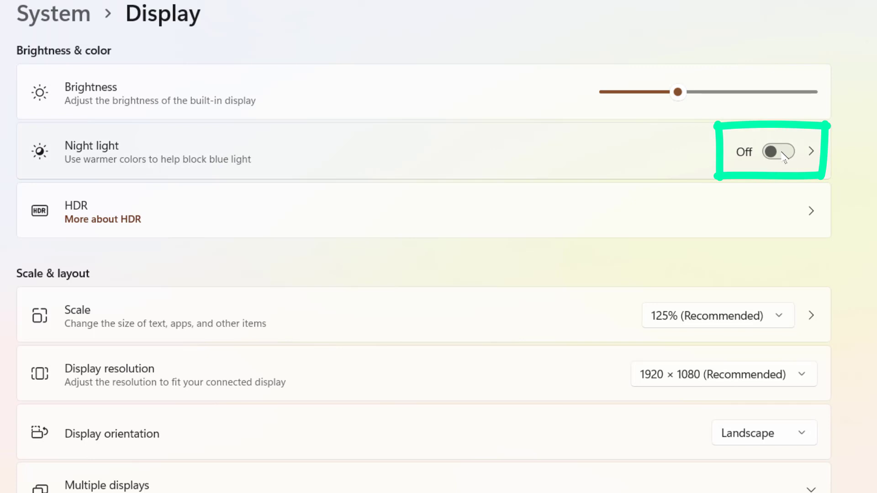
{"action": "left_click", "coordinate": [783, 154]}
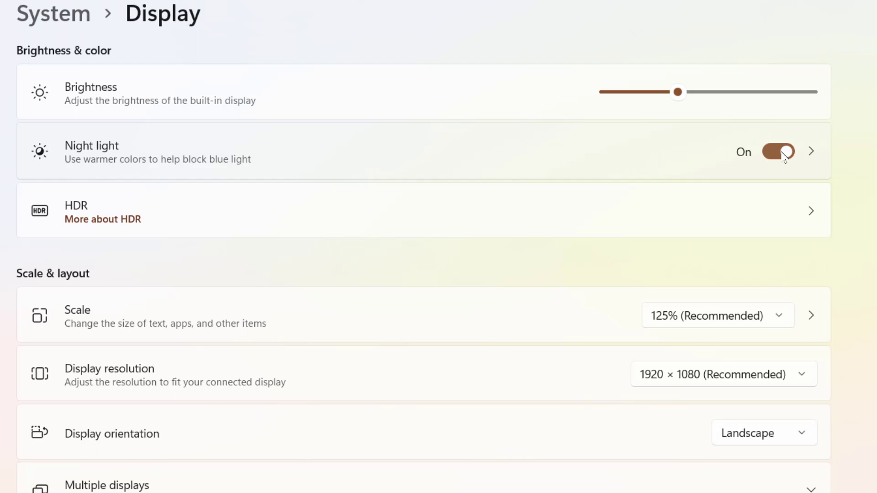
{"action": "left_click", "coordinate": [786, 152]}
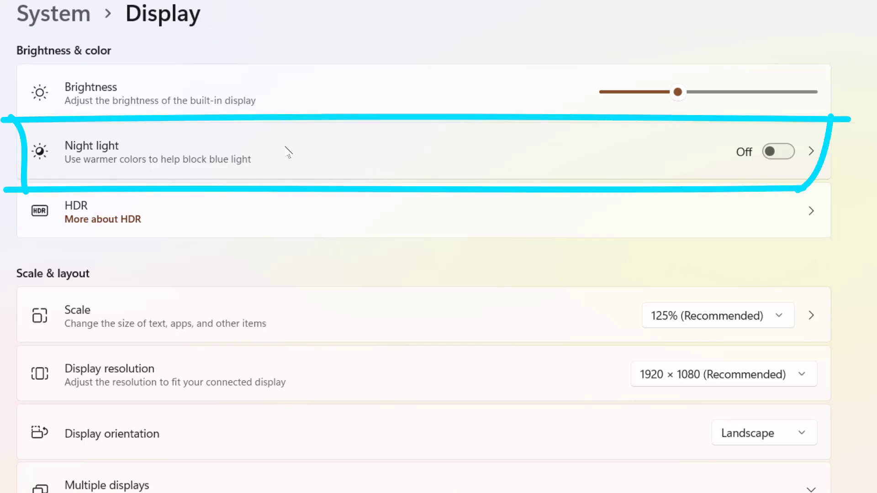
- Open the Night light settings page and nudge the Strength slider
{"action": "left_click", "coordinate": [247, 151]}
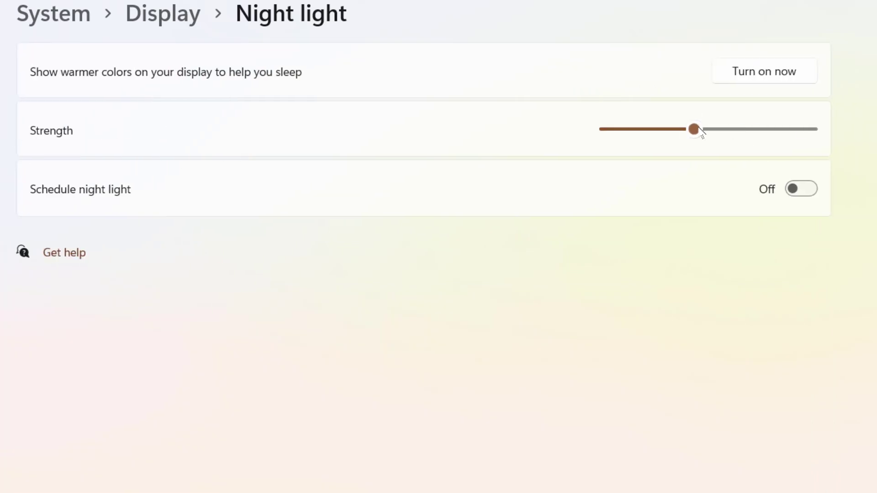
{"action": "mouse_move", "coordinate": [694, 130]}
{"action": "left_mouse_down"}
{"action": "mouse_move", "coordinate": [672, 135]}
{"action": "mouse_move", "coordinate": [694, 130]}
{"action": "left_mouse_up"}
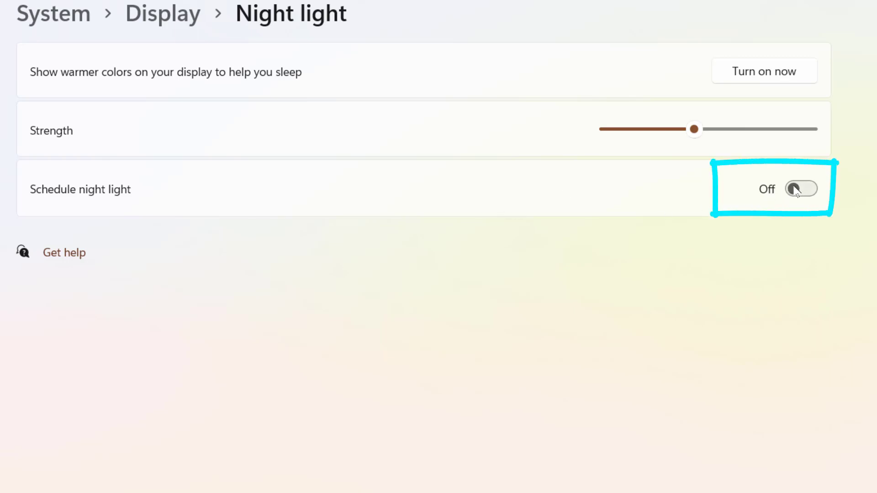
- Enable Schedule night light and set the turn-on time to 9:00 PM
{"action": "left_click", "coordinate": [802, 192]}
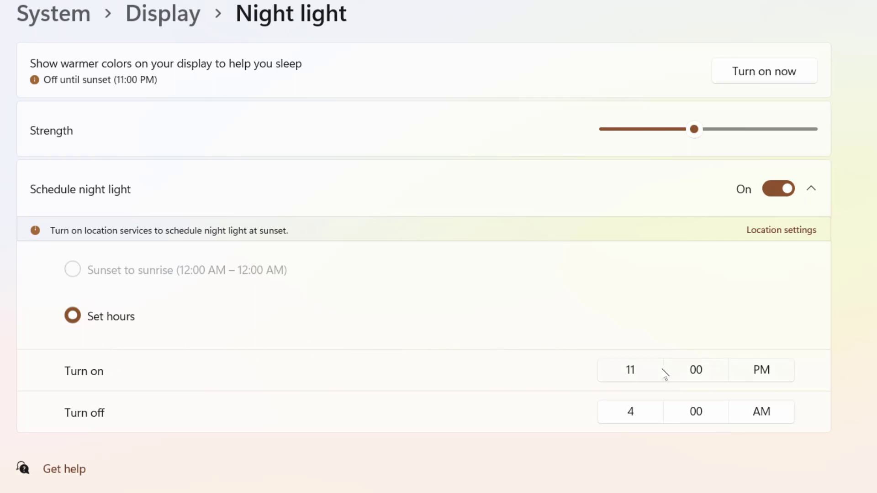
{"action": "left_click", "coordinate": [640, 373]}
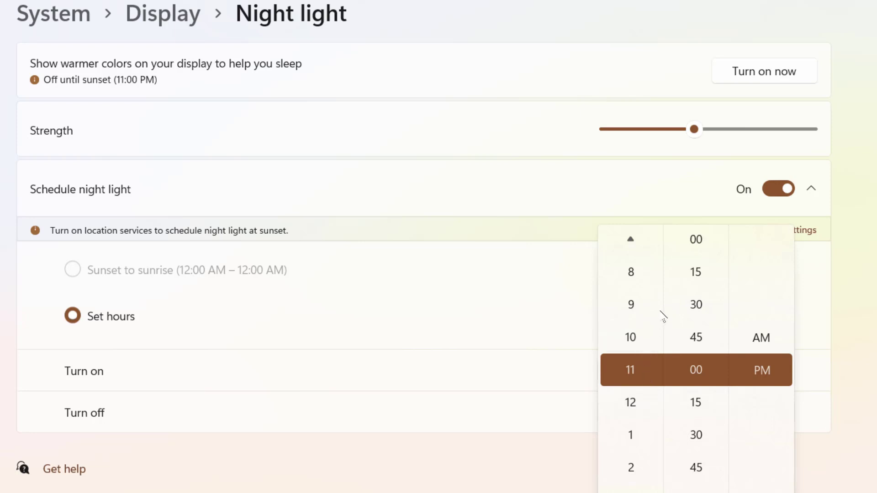
{"action": "scroll", "coordinate": [631, 315], "scroll_direction": "up", "scroll_amount": 2}
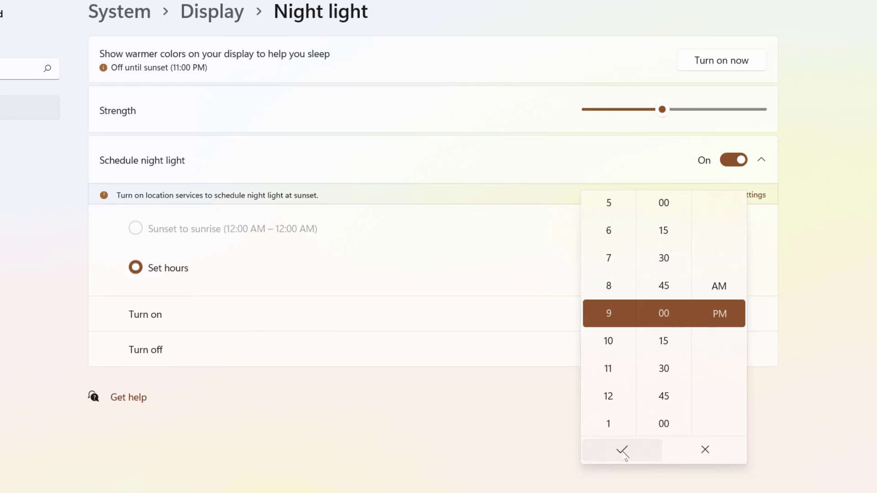
{"action": "left_click", "coordinate": [623, 451]}
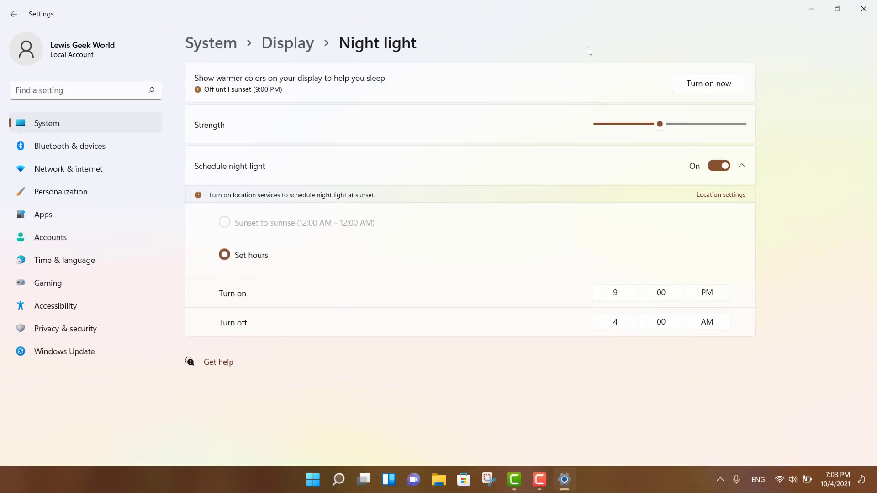
- Close the Settings window to return to the desktop
{"action": "left_click", "coordinate": [864, 9]}
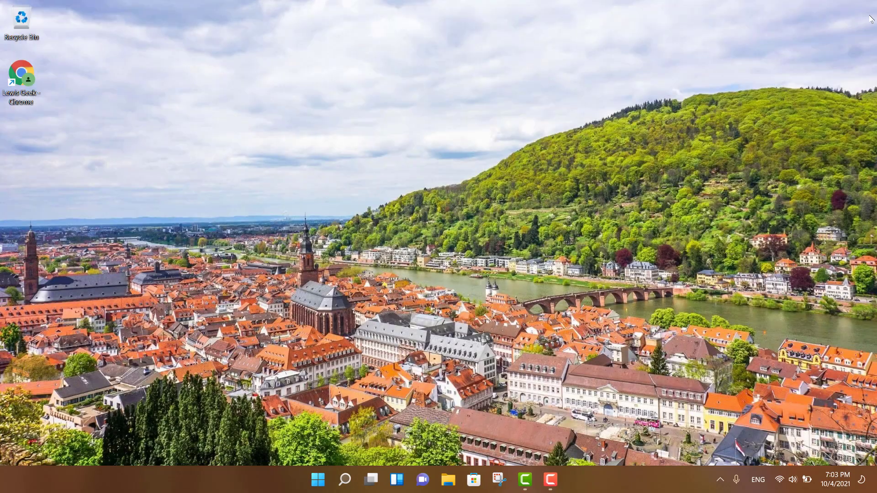